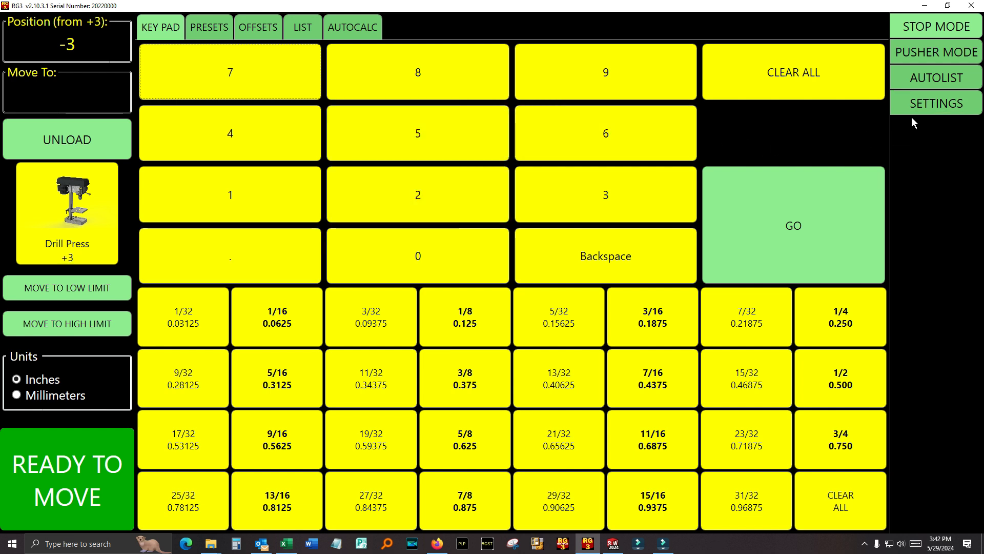
Step: Open the settings and read through the RG3 changelog, closing it when done
left_click(923, 102)
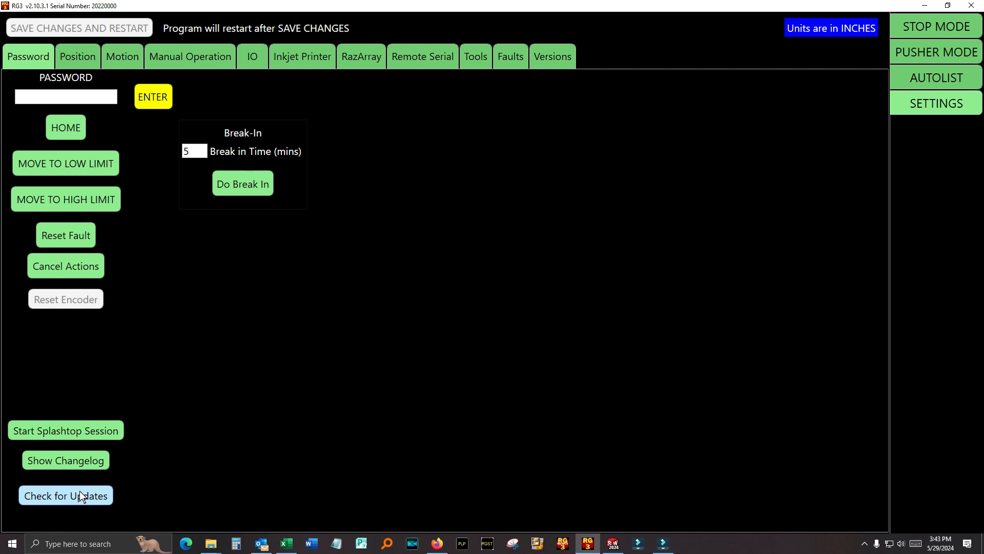
left_click(77, 462)
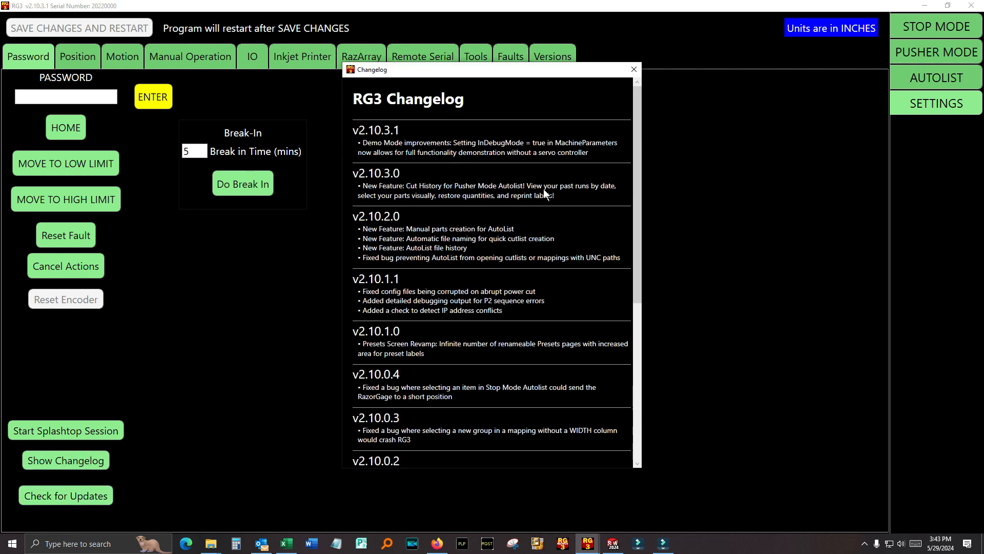
scroll(531, 240, "down", 4)
scroll(531, 240, "up", 4)
left_click(633, 70)
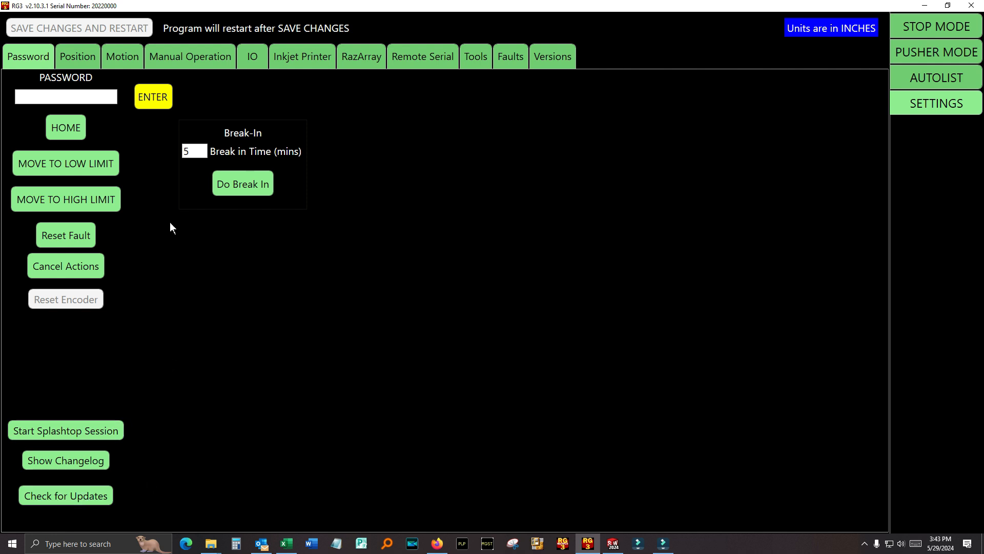
Step: Switch to Stop Mode and enter 12.125 as the position to move to
left_click(937, 27)
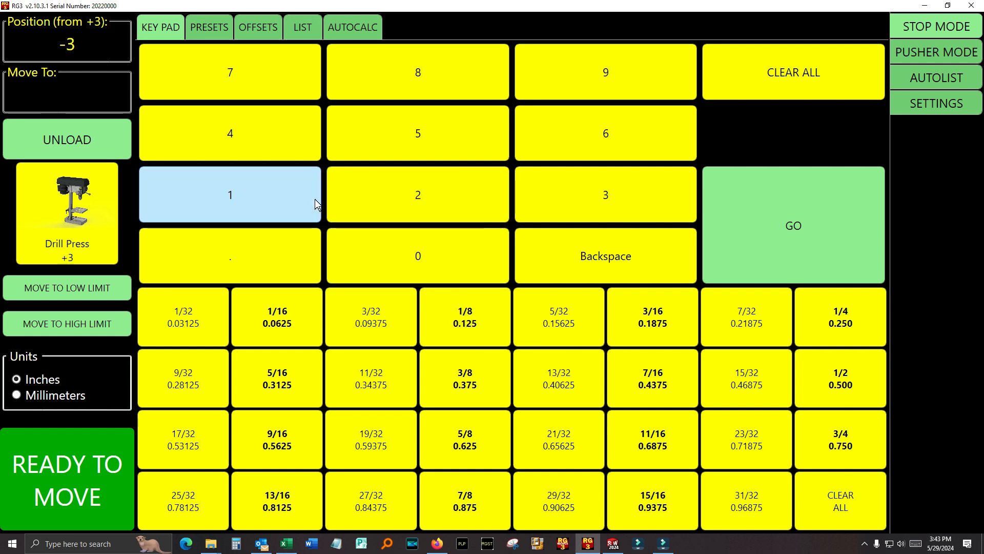
left_click(296, 195)
left_click(398, 197)
left_click(266, 269)
left_click(273, 212)
left_click(385, 200)
left_click(422, 146)
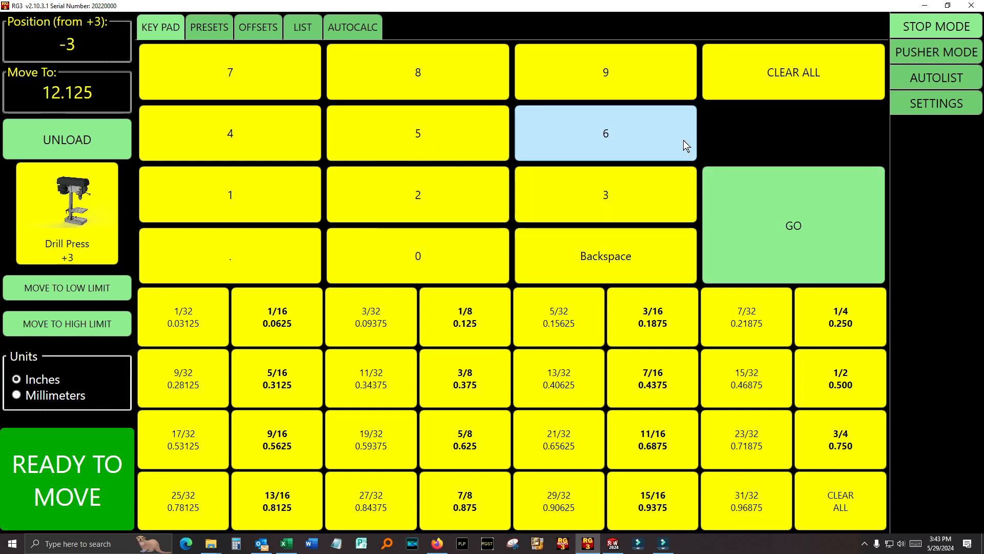
Step: Clear the target position and enter 12 plus the 3/16 fraction
left_click(732, 94)
left_click(272, 202)
left_click(427, 190)
left_click(657, 312)
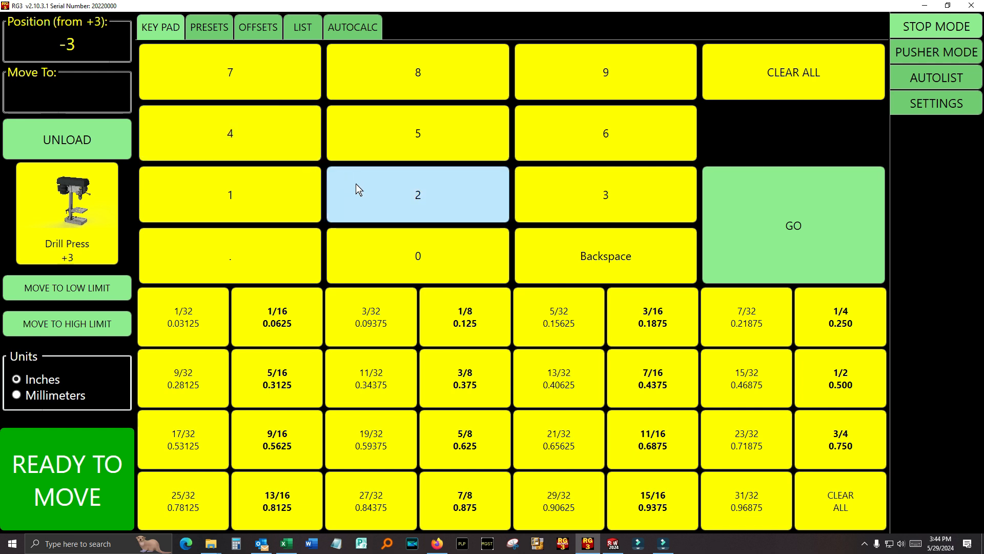
Step: Add a preset labelled BOX TOP with an actual position of 73.438 and save it
left_click(224, 26)
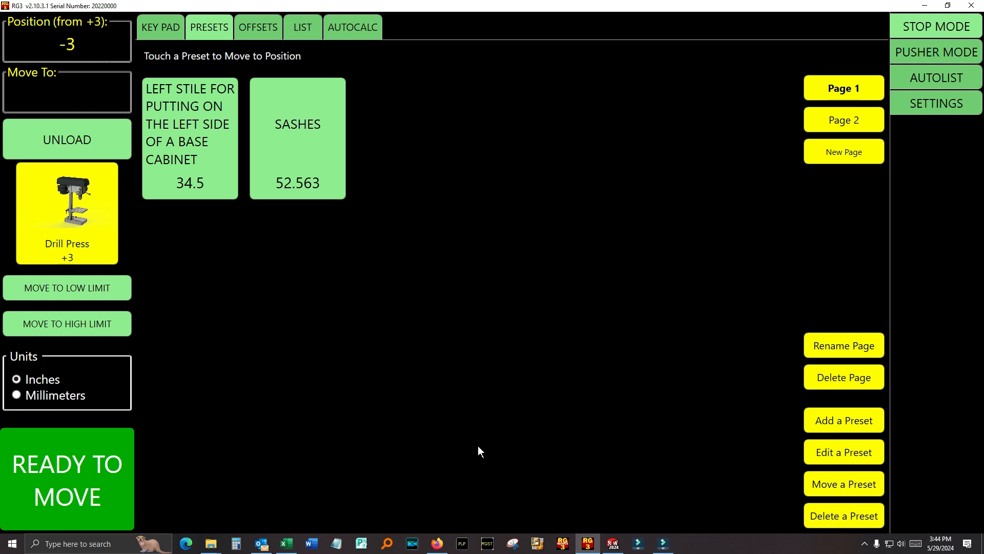
left_click(817, 425)
left_click(449, 251)
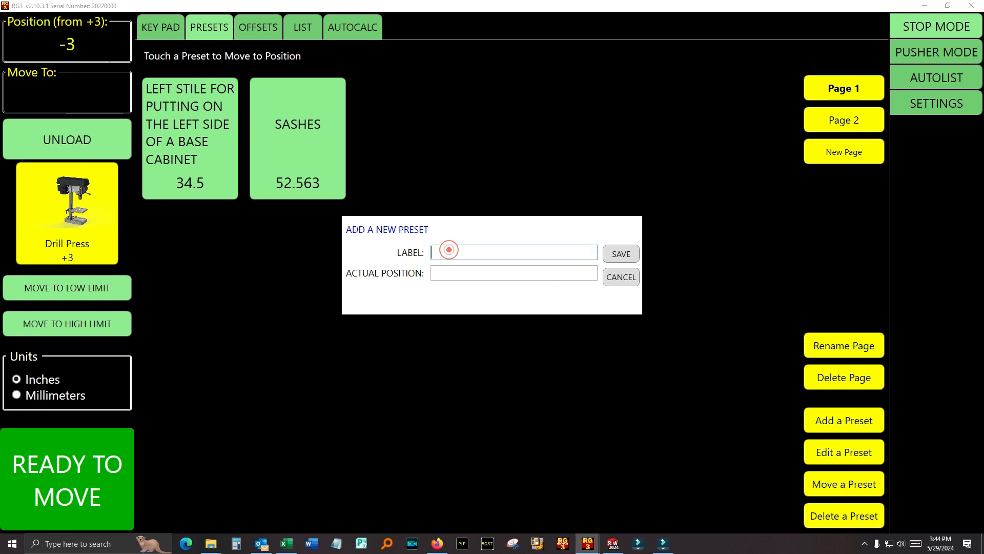
type("bo")
key("BackSpace")
key("BackSpace")
key("Caps_Lock")
type("B")
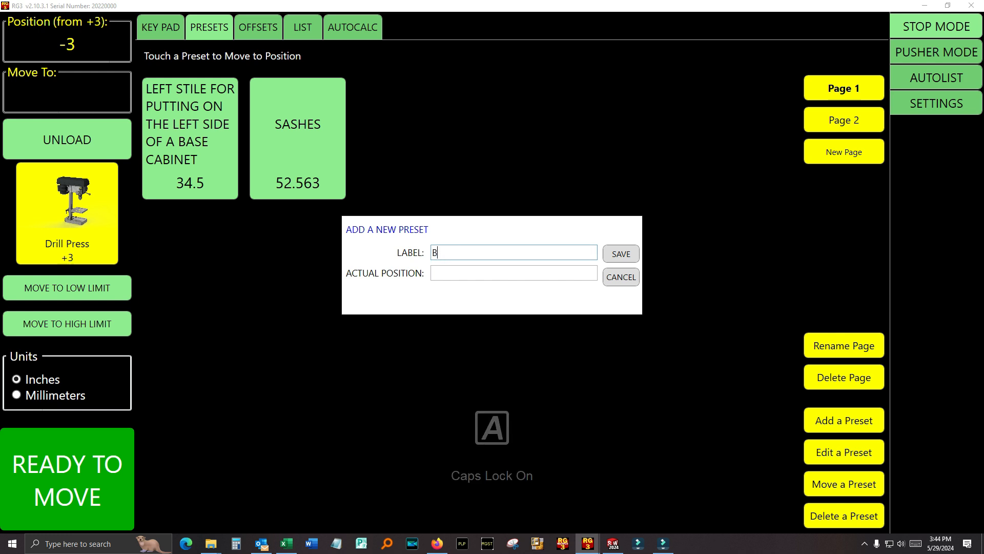
type("OX TOP")
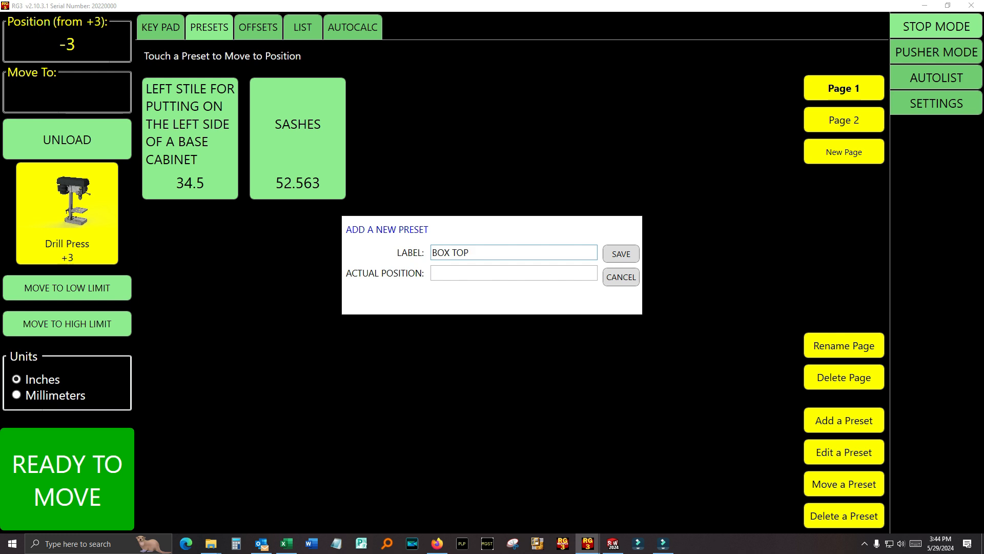
left_click(463, 272)
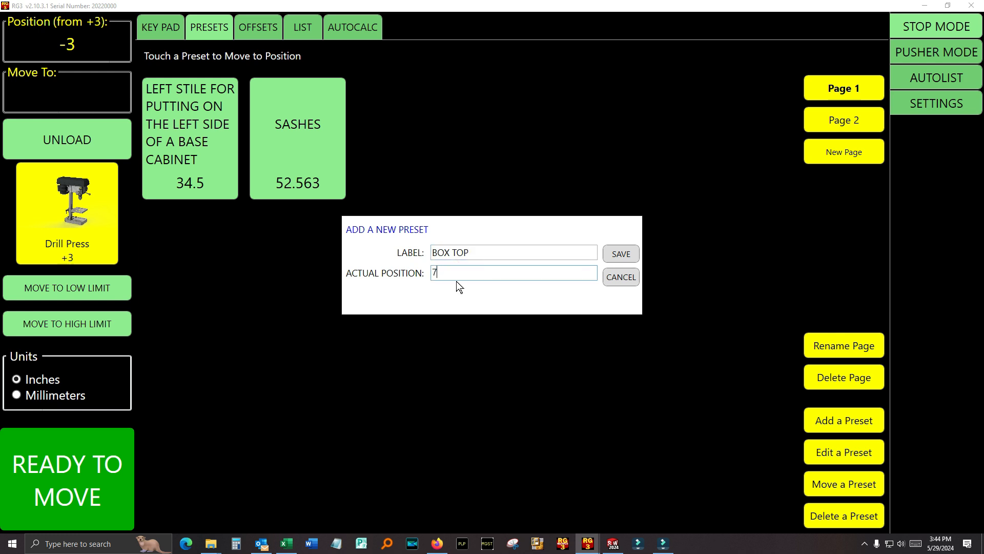
type("73.438")
left_click(622, 253)
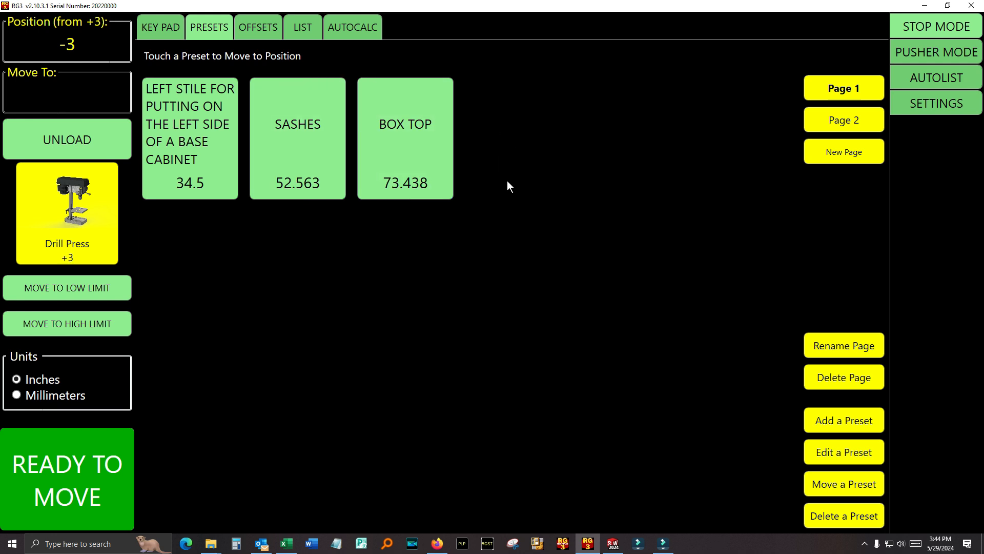
Step: Review the presets and offsets, then inspect the Drill Press offset's settings and close them without changes
left_click(161, 27)
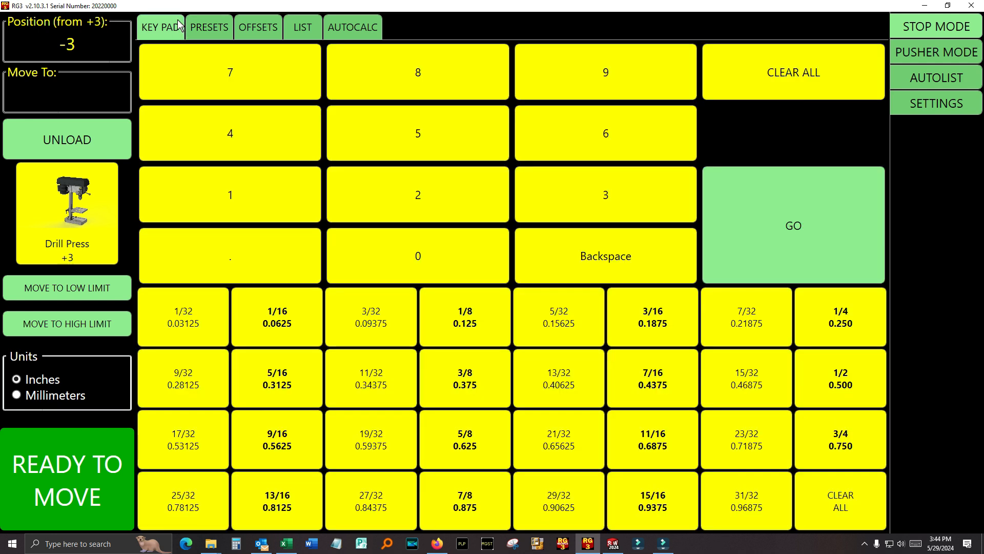
left_click(207, 27)
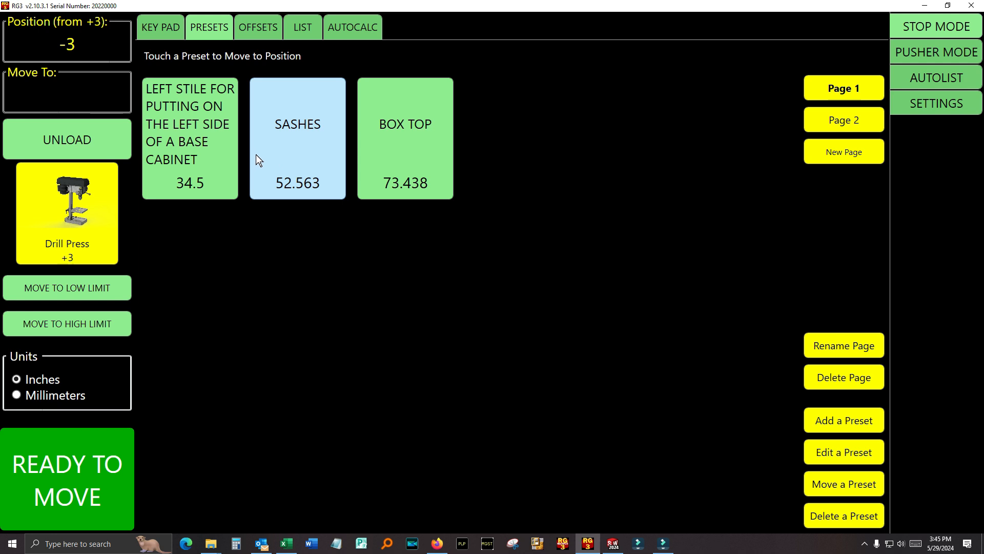
left_click(260, 33)
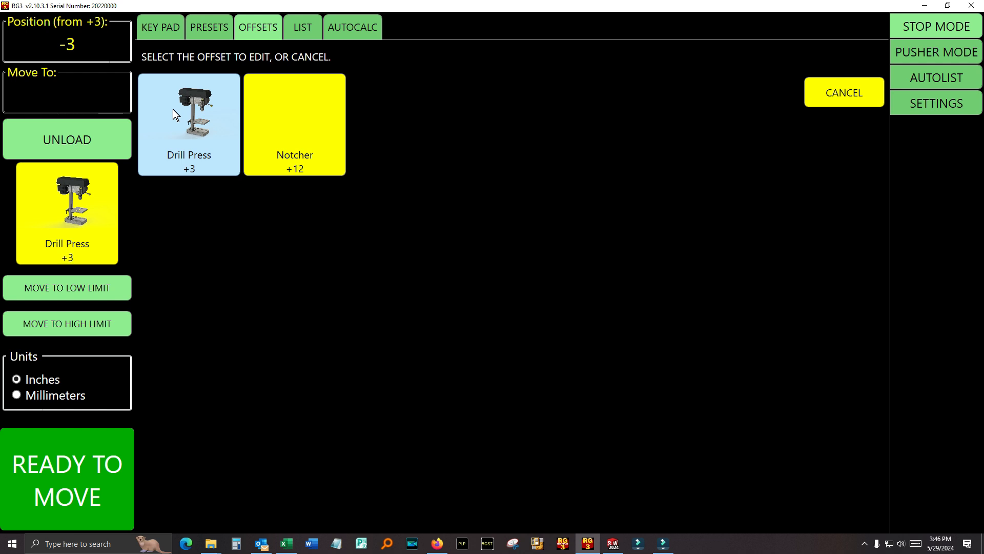
left_click(190, 128)
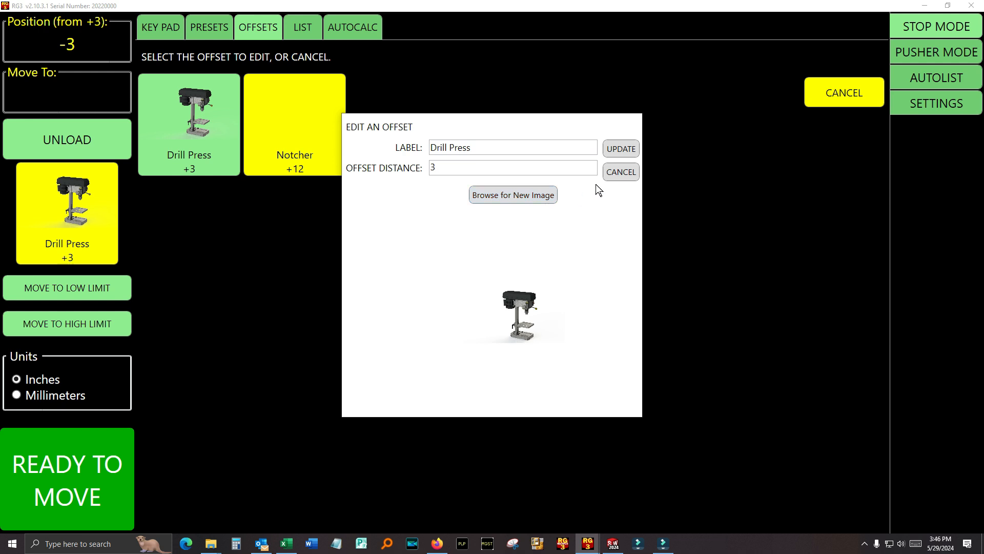
left_click(607, 174)
left_click(354, 268)
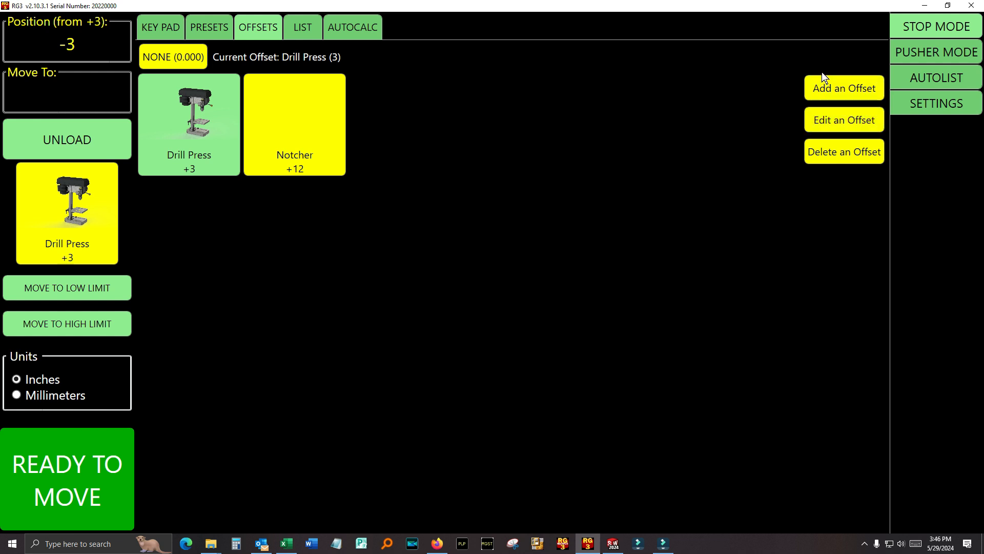
Step: Add an offset labelled PUNCH with an offset distance of 16 and save it
left_click(820, 90)
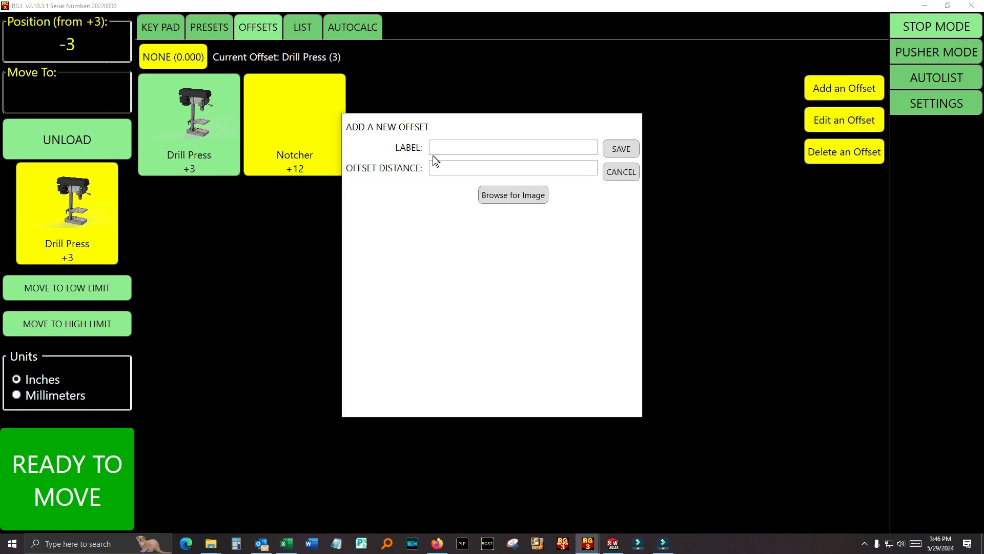
left_click(440, 147)
type("PUNCH")
key("Tab")
type("16")
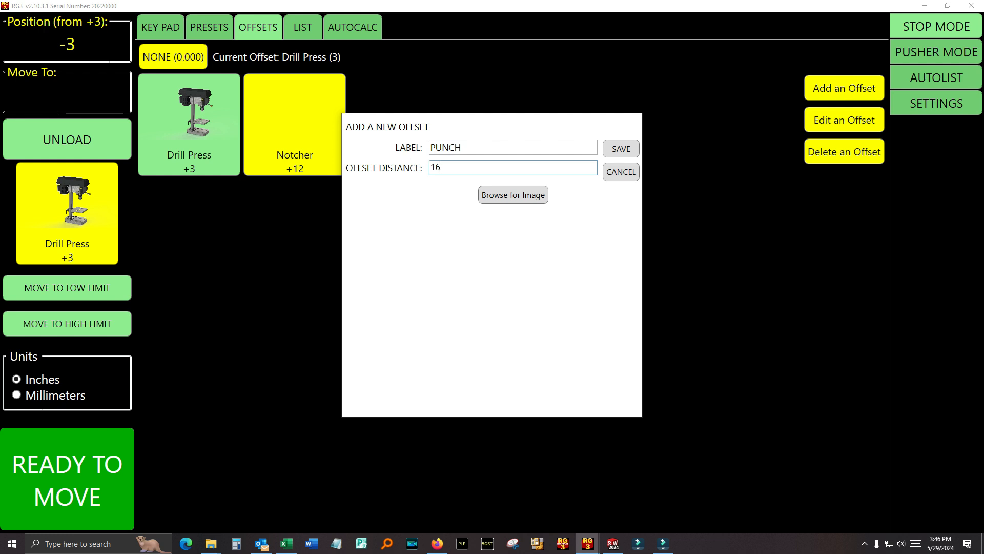
left_click(619, 149)
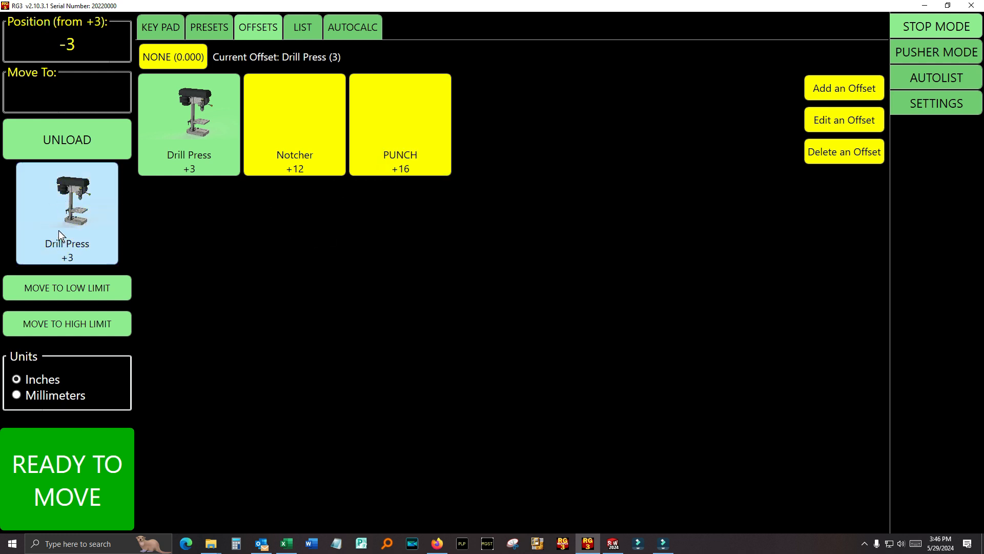
Step: Switch the active offset from Drill Press to NONE (0.000)
left_click(154, 34)
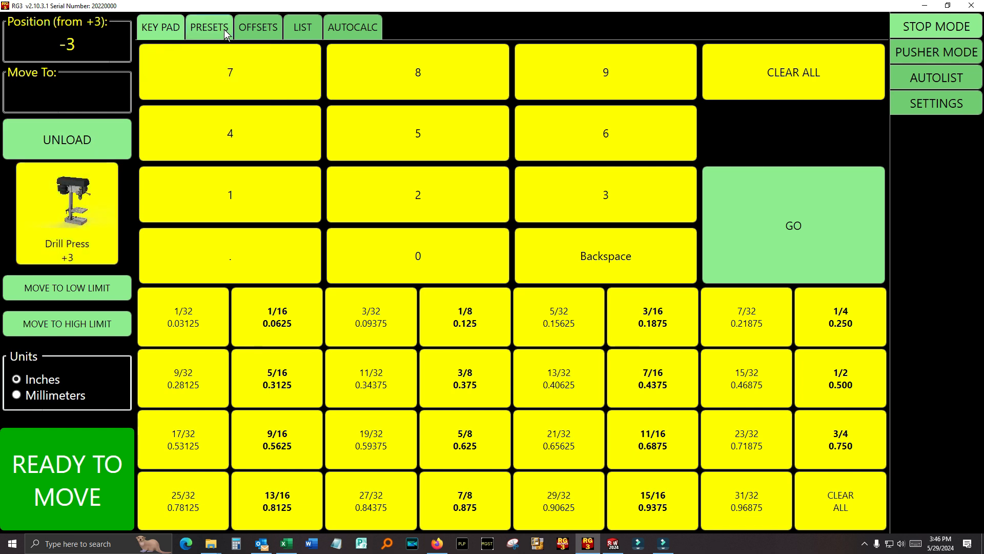
left_click(258, 26)
left_click(186, 62)
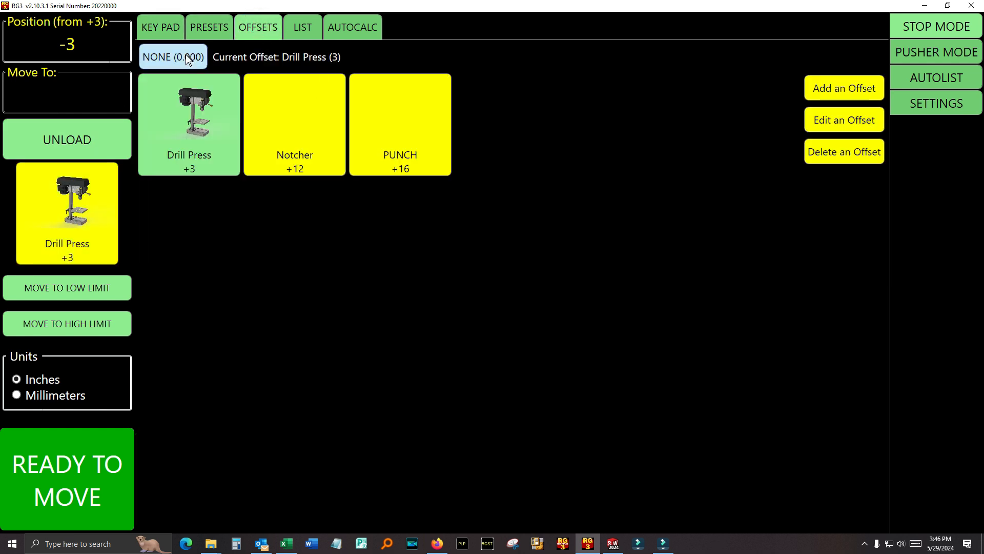
Step: Start a new cutlist and add a part with length 24.25 and quantity 12
left_click(286, 24)
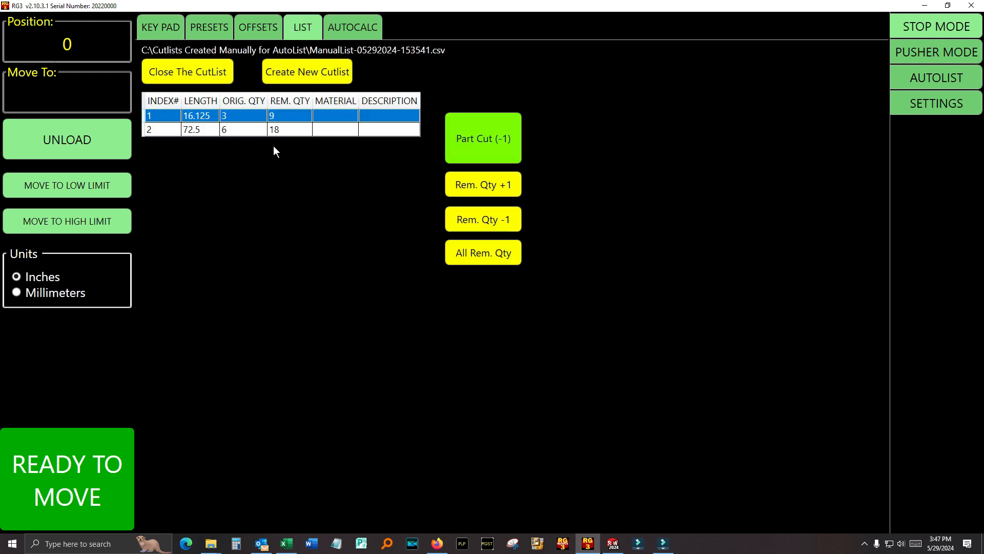
left_click(301, 72)
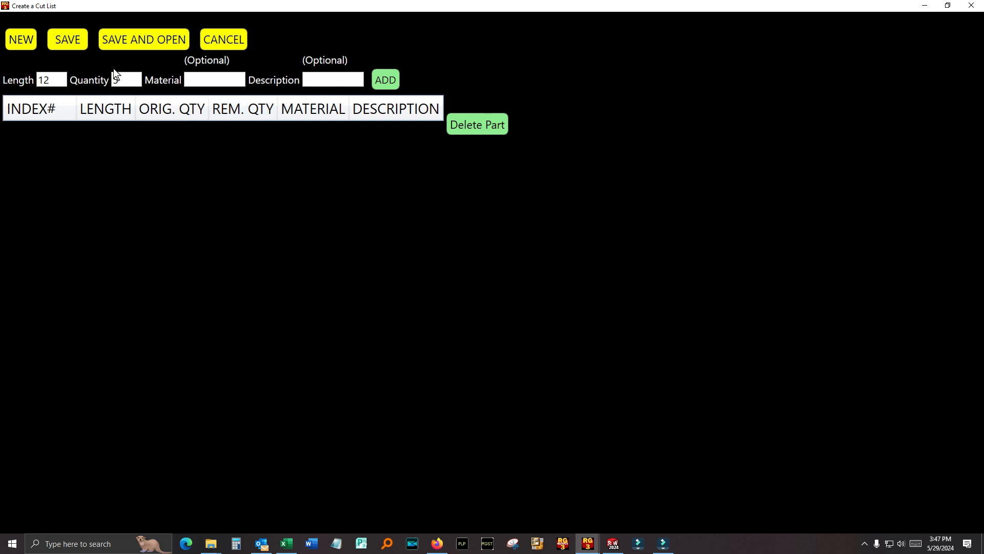
left_click(214, 47)
left_click(315, 67)
double_click(60, 83)
key("Tab")
type("1")
left_click(382, 82)
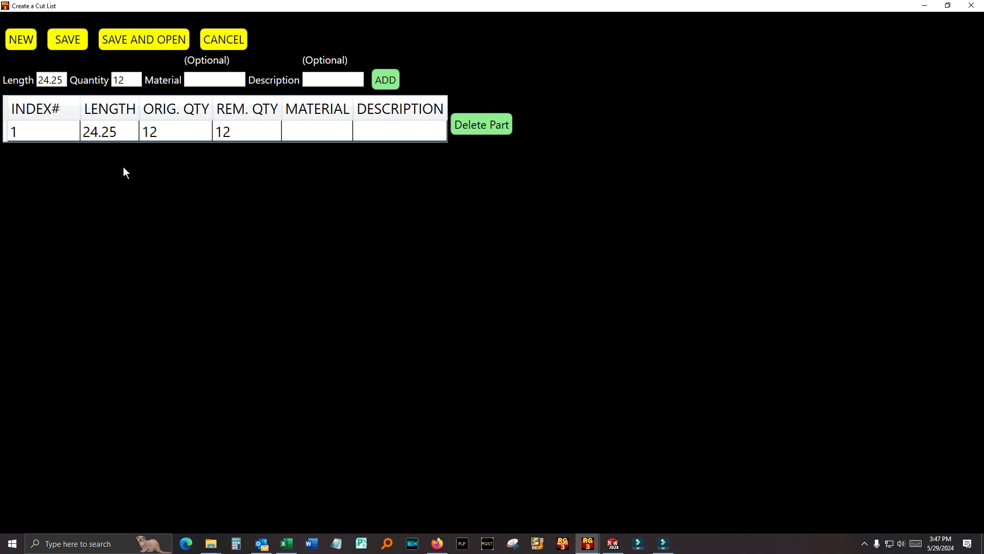
Step: Add a part with length 36.125 and quantity 16, and save and open the cutlist
double_click(62, 82)
type("36.125")
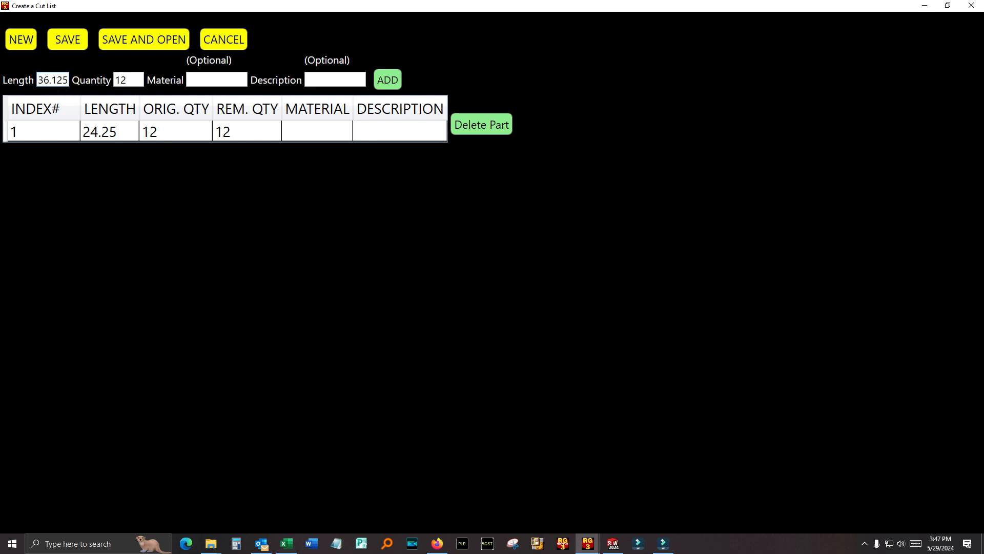
double_click(128, 80)
type("16")
left_click(396, 80)
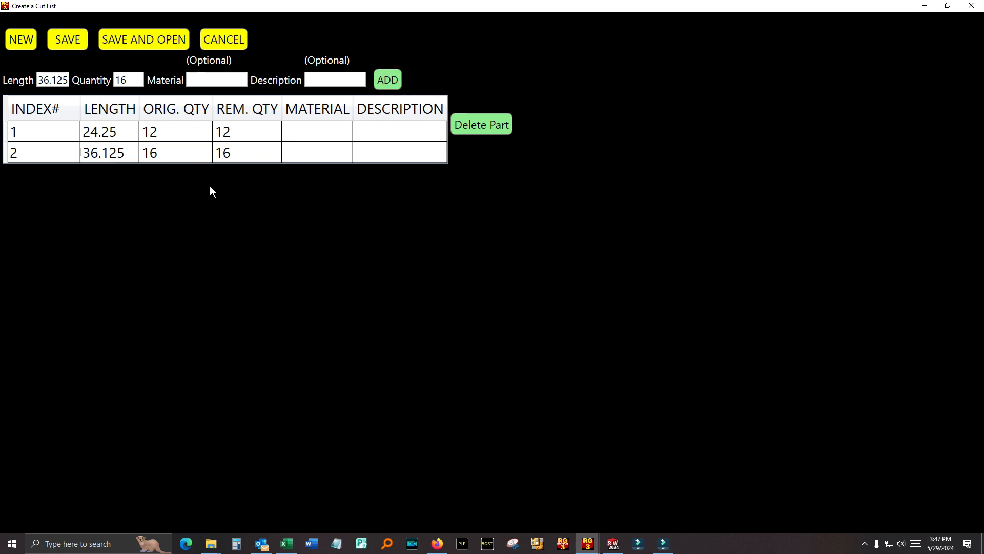
left_click(148, 44)
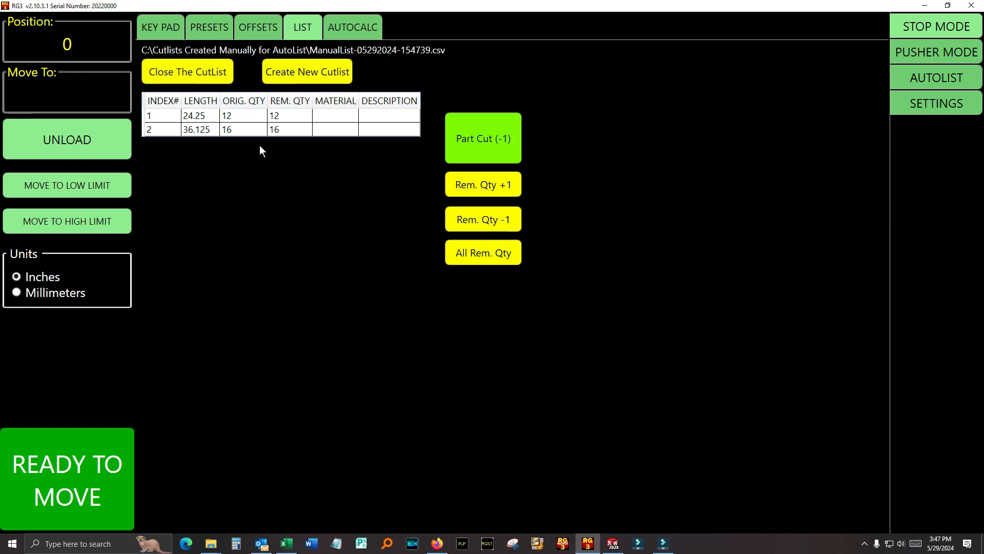
Step: Select the 24.25 part and mark its pieces as cut until its remaining quantity is 0
left_click(257, 116)
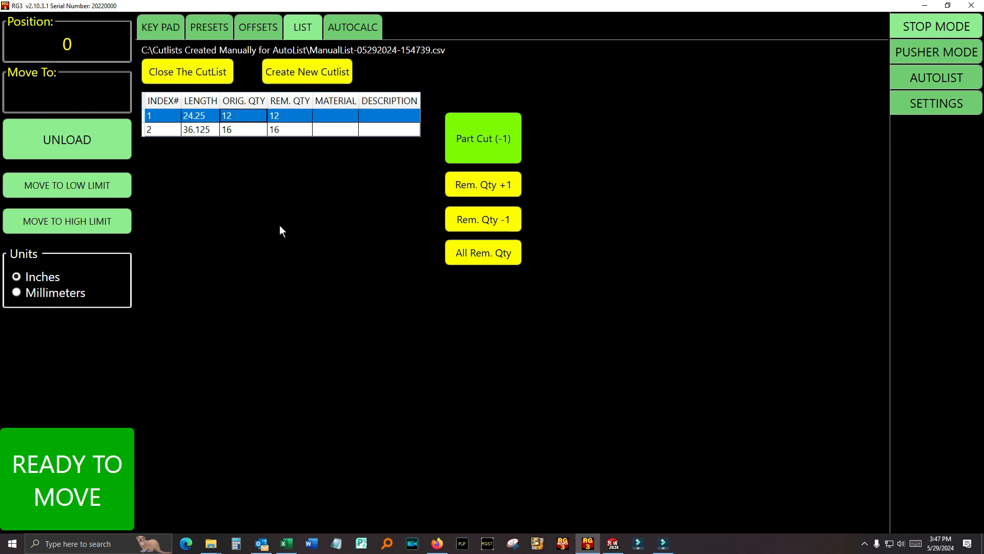
left_click(484, 139)
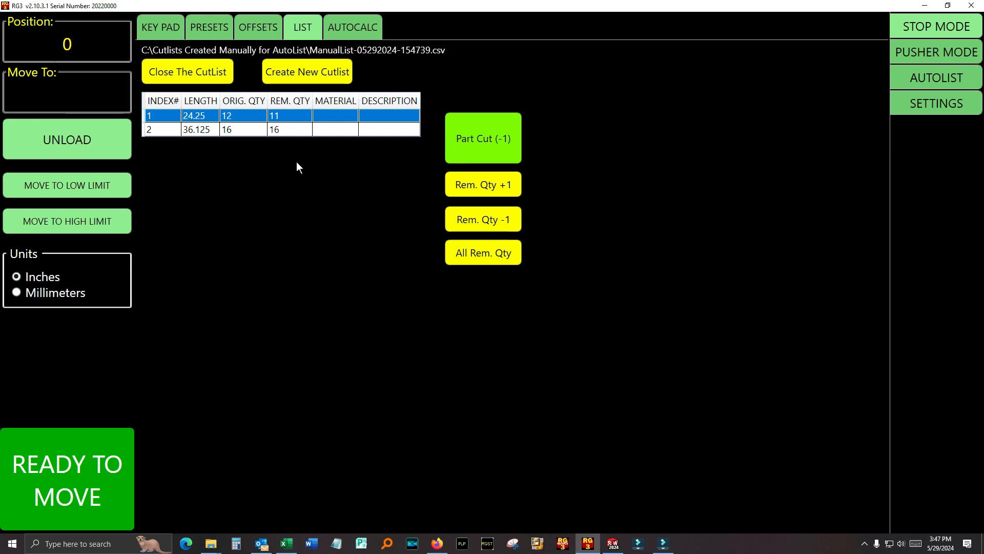
left_click(456, 137)
left_click(467, 146)
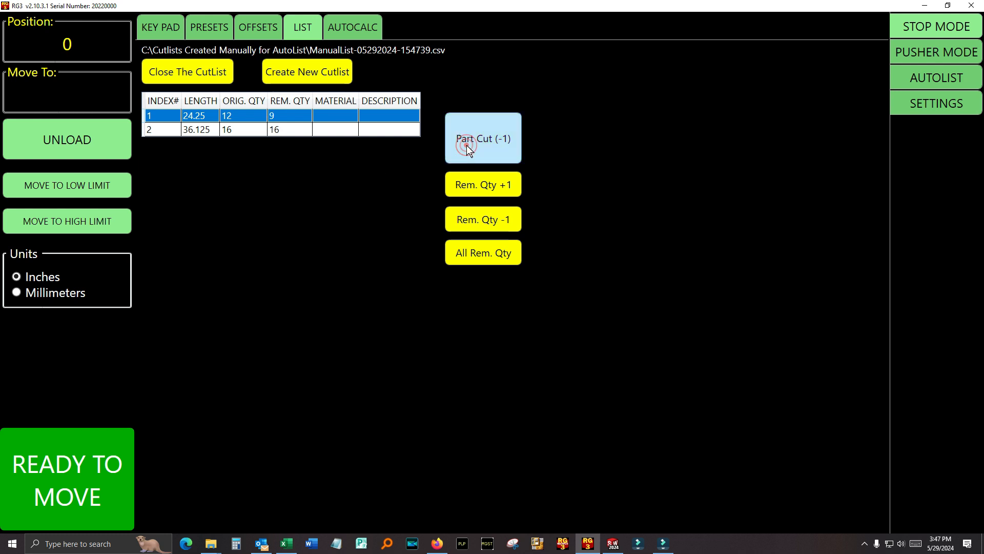
left_click(466, 147)
left_click(465, 151)
left_click(462, 158)
left_click(462, 158)
left_click(464, 157)
left_click(467, 155)
left_click(471, 153)
left_click(472, 152)
left_click(472, 152)
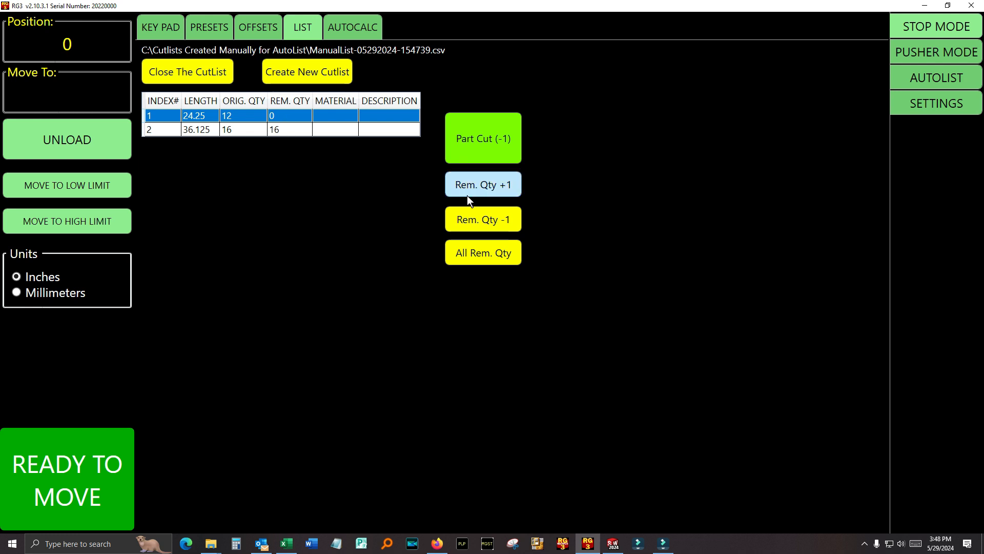
Step: Raise the 24.25 part's remaining quantity to 6, and set all remaining quantities to 3 times the original quantities
left_click(483, 185)
left_click(483, 185)
left_click(484, 185)
left_click(484, 185)
left_click(484, 184)
left_click(468, 260)
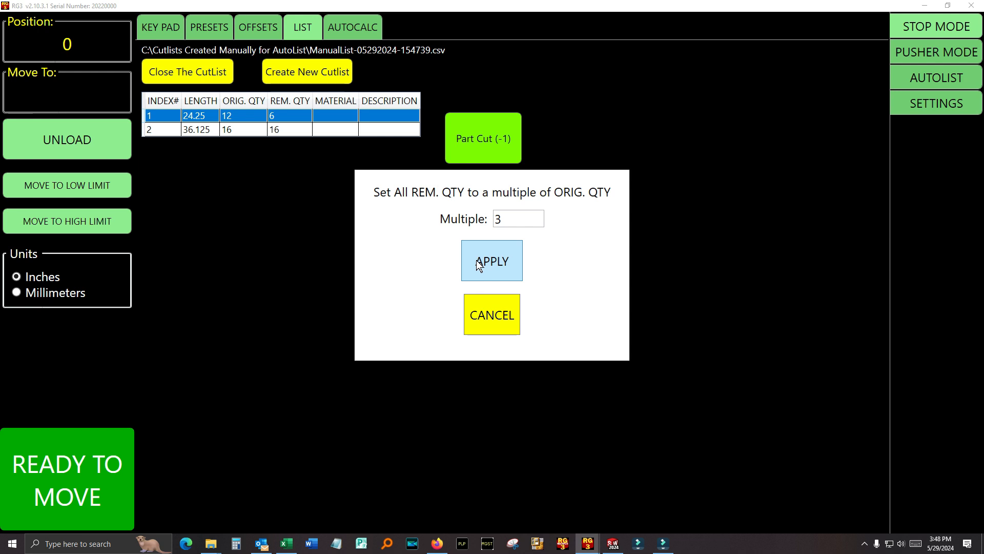
left_click(480, 267)
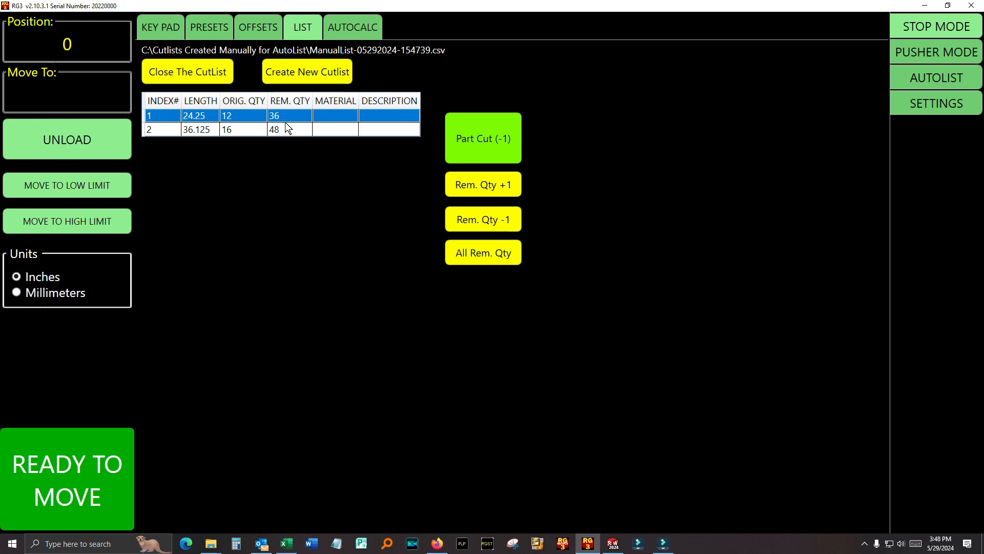
Step: Set all remaining quantities to 1 times the original quantities
left_click(481, 251)
left_click_drag(507, 215, 414, 238)
type("1")
left_click(491, 262)
Step: Set all remaining quantities to 3 times the original quantities and select the 36.125 part in the cutlist
left_click(465, 253)
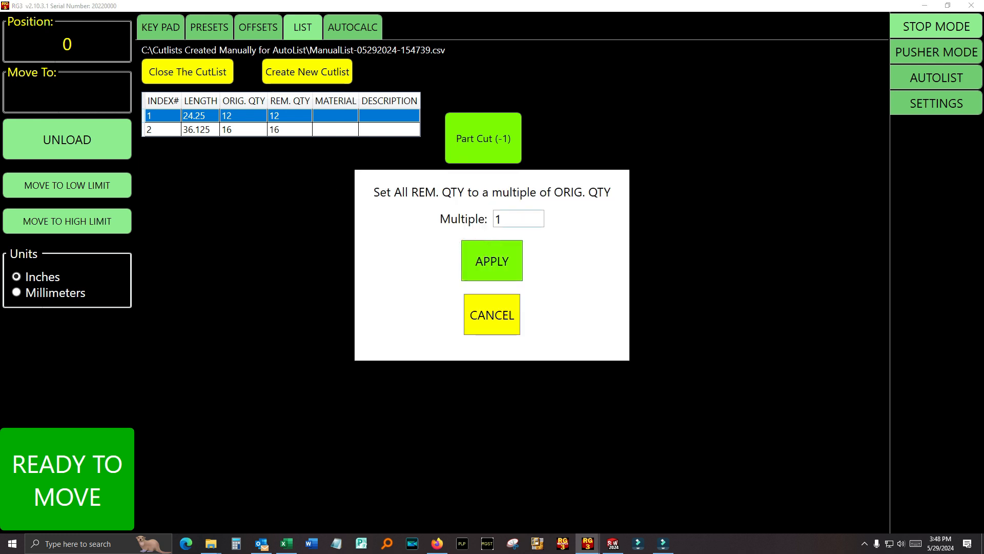
left_click(516, 219)
type("3")
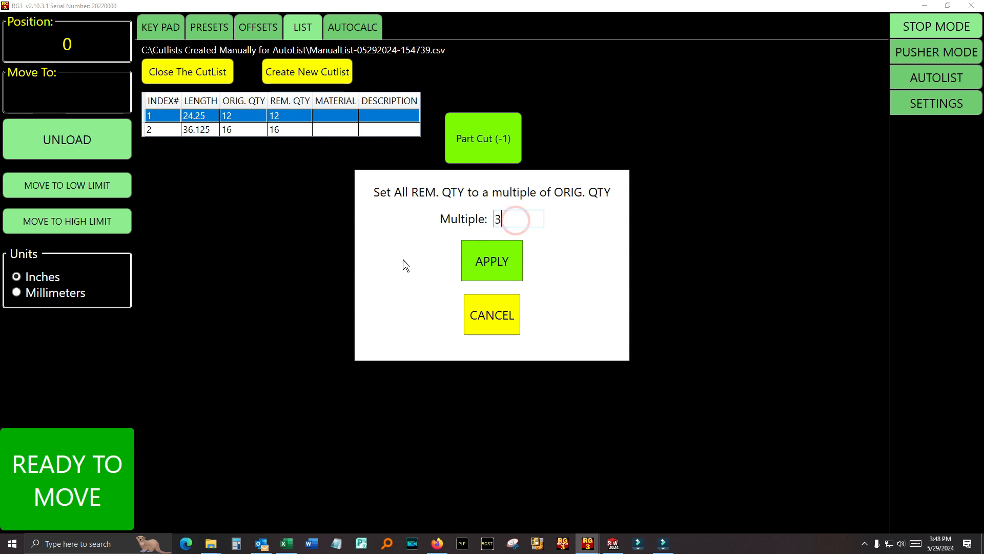
left_click(491, 259)
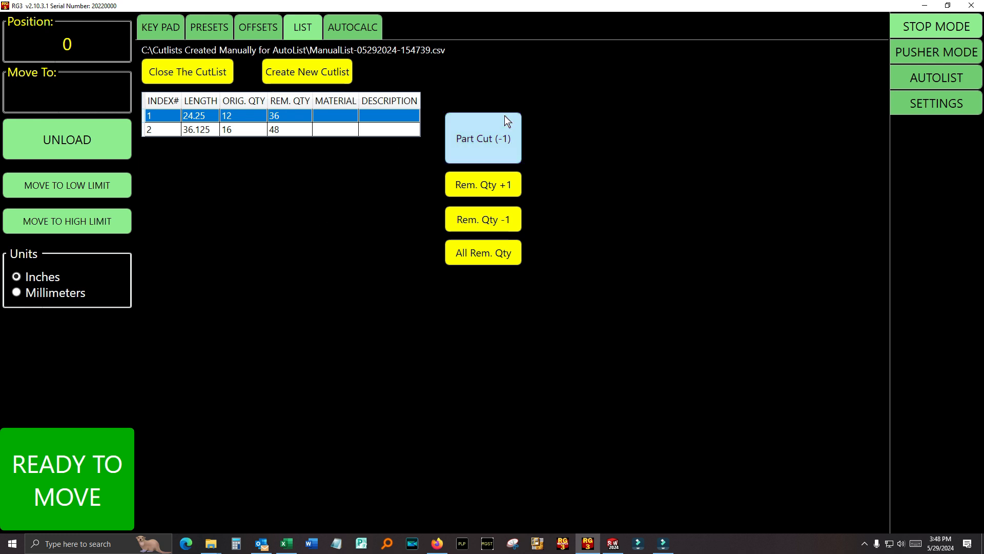
left_click(281, 131)
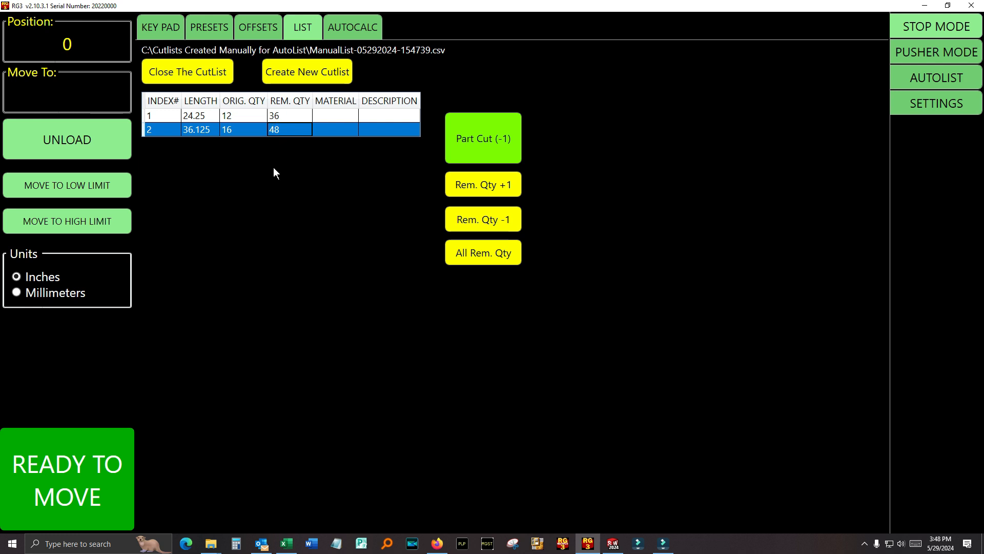
Step: In AutoCalc, save the variable names DOOR WIDTH for X, STILE WIDTH for Y and COPE DEPTH for Z
left_click(356, 20)
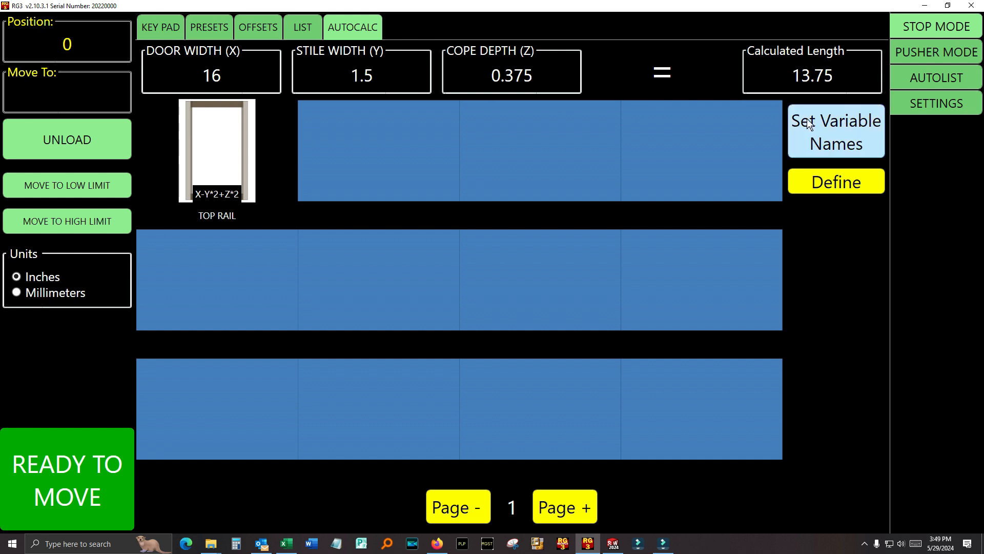
left_click(829, 139)
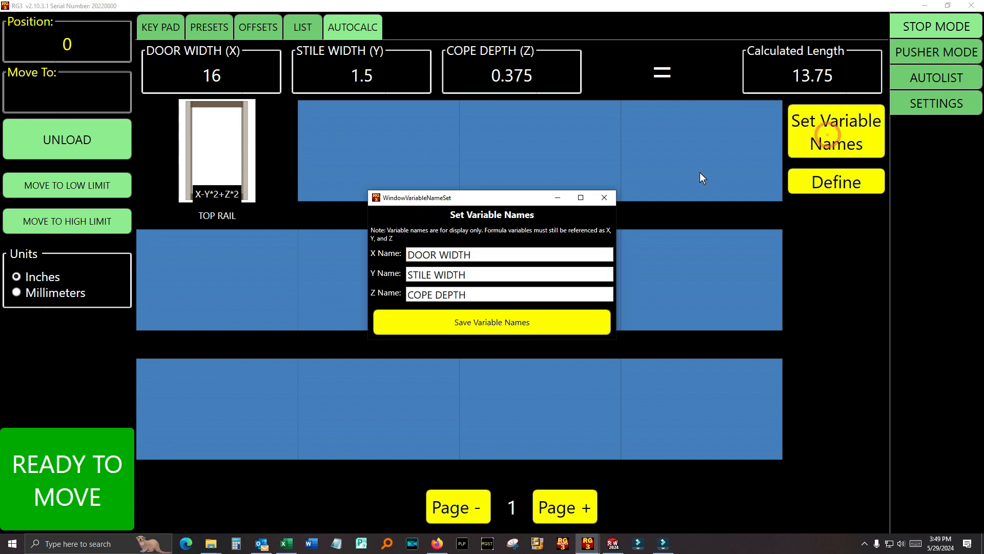
left_click(483, 331)
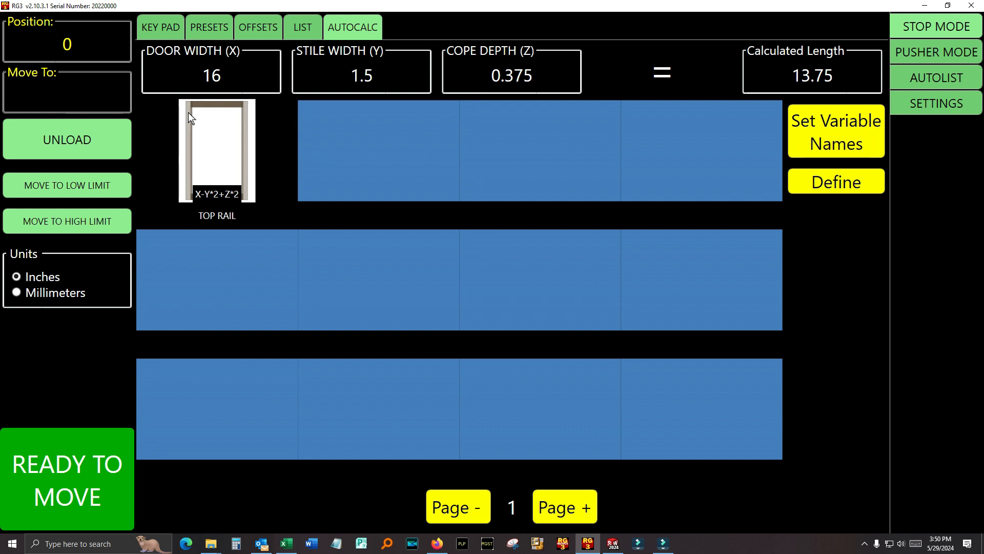
Step: Set the door width (X) to 24 and calculate the length with the TOP RAIL formula
left_click(232, 77)
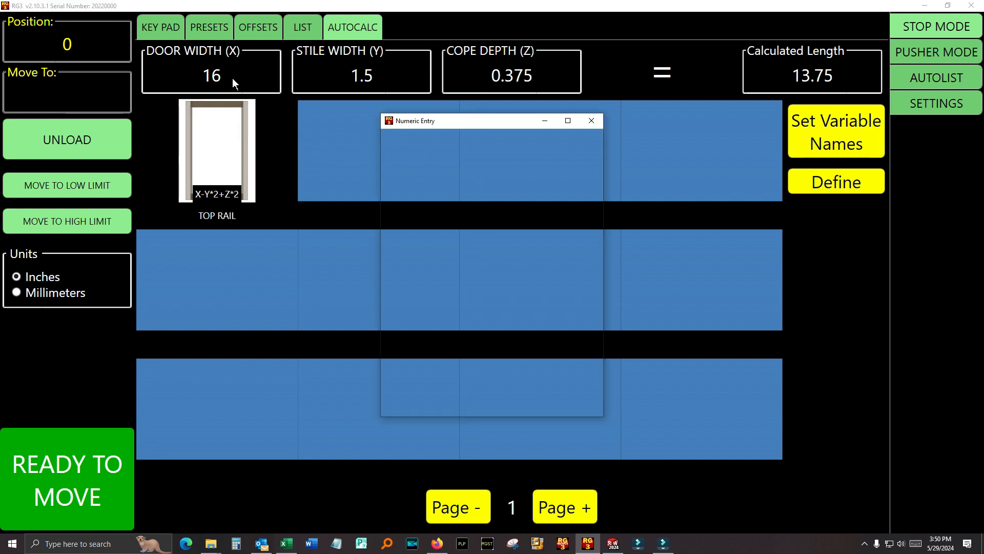
left_click(451, 304)
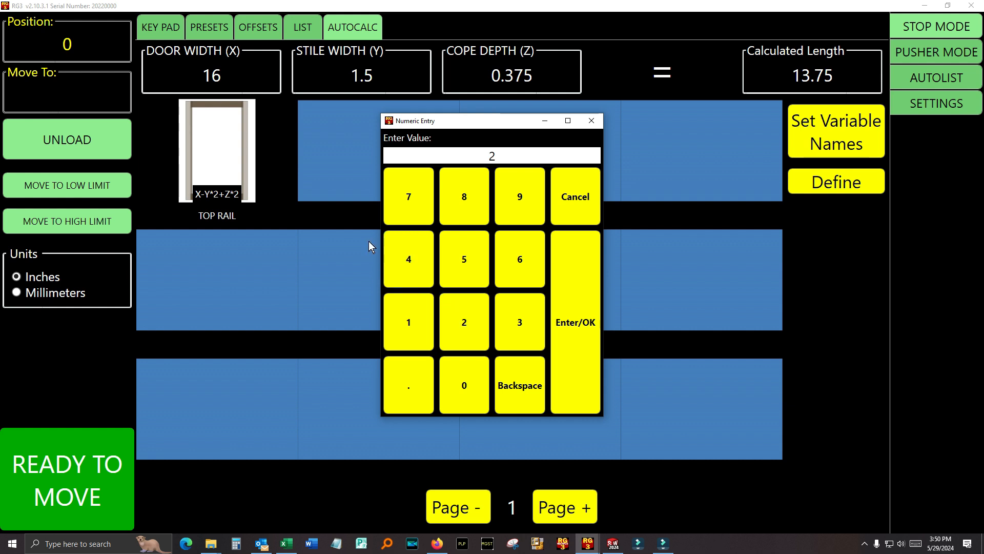
left_click(425, 274)
left_click(566, 298)
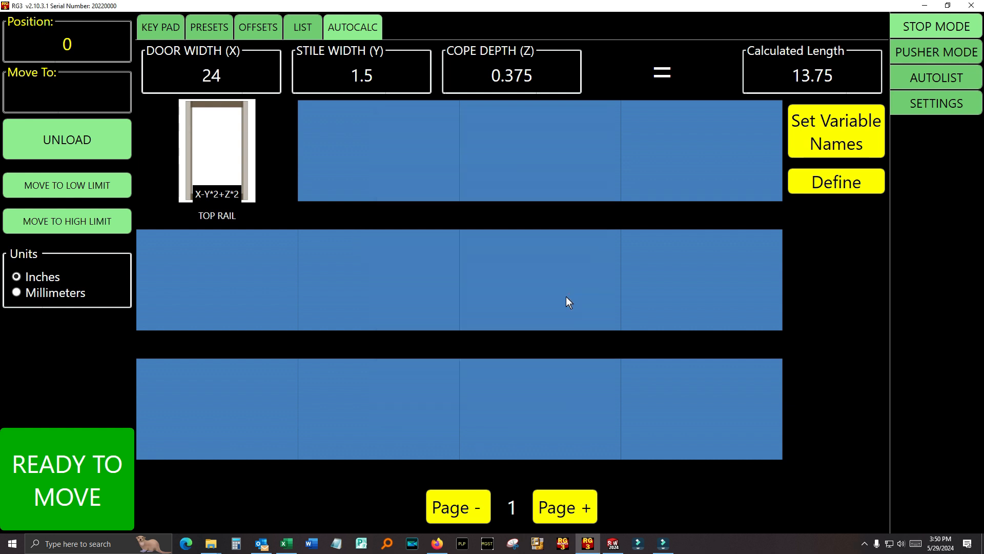
left_click(214, 147)
Step: Set the door width (X) to 36 and recalculate the length with the TOP RAIL formula
left_click(232, 81)
left_click(510, 327)
left_click(504, 259)
left_click(565, 280)
left_click(236, 148)
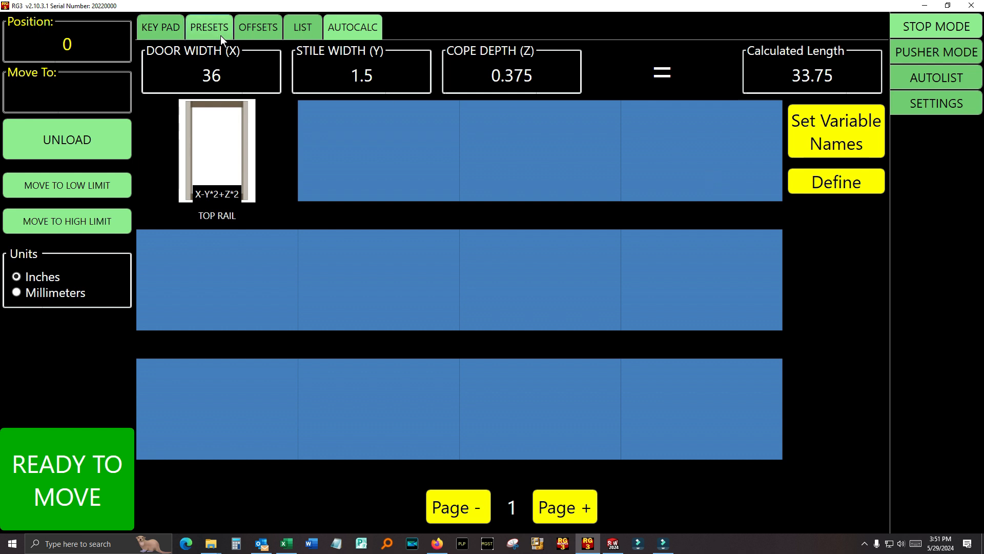
Step: Review the list, offsets, presets and keypad functions of Stop Mode one after another
left_click(291, 25)
left_click(264, 27)
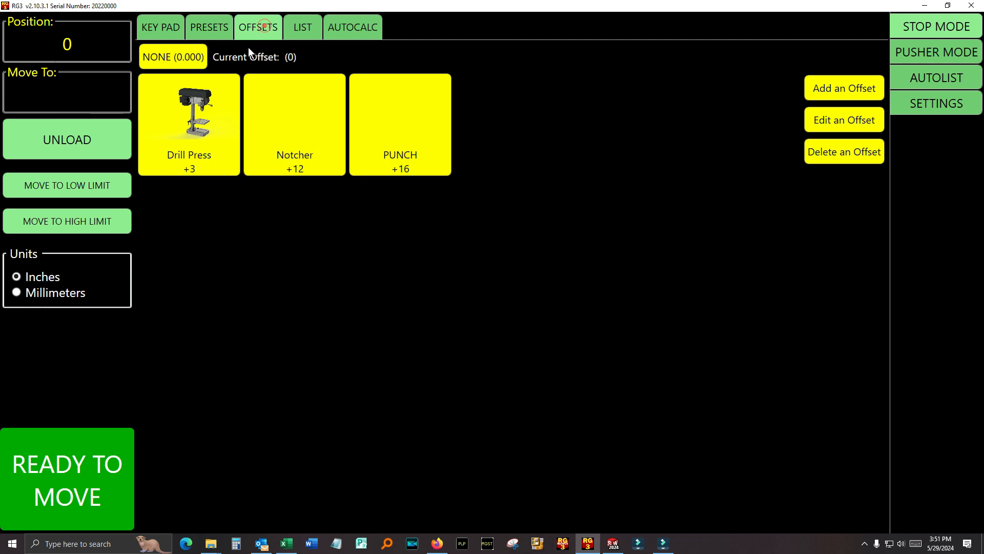
left_click(214, 28)
left_click(149, 23)
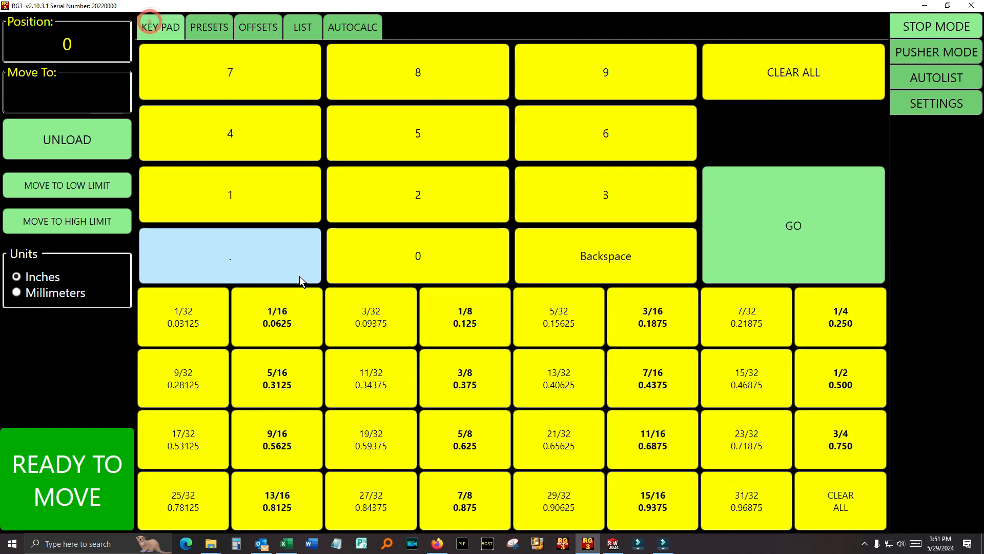